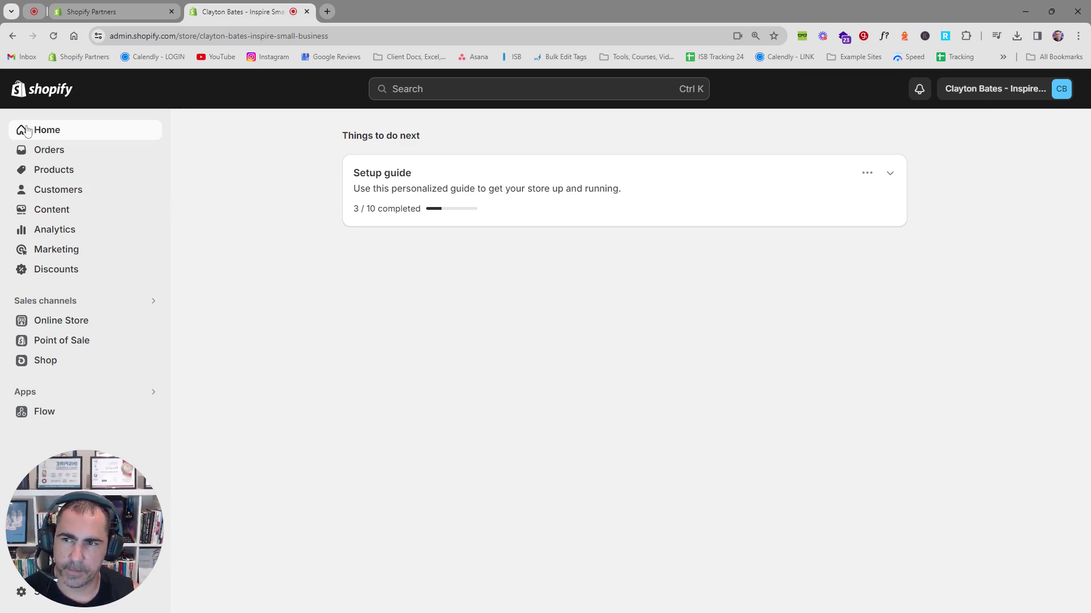
Go to Products > Collections to view the store's six existing collections.
click(57, 172)
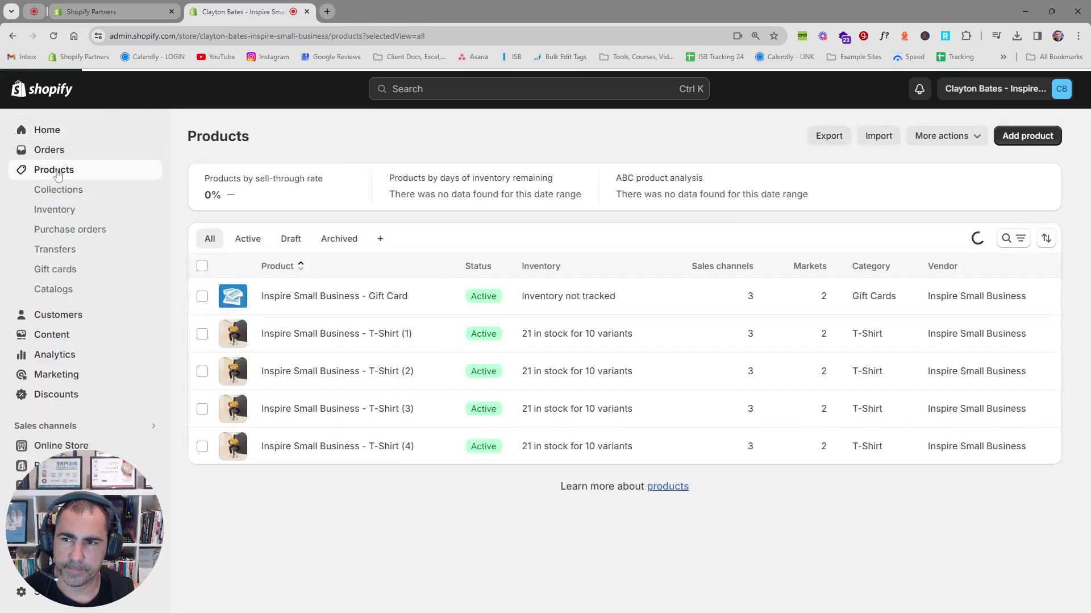
click(66, 195)
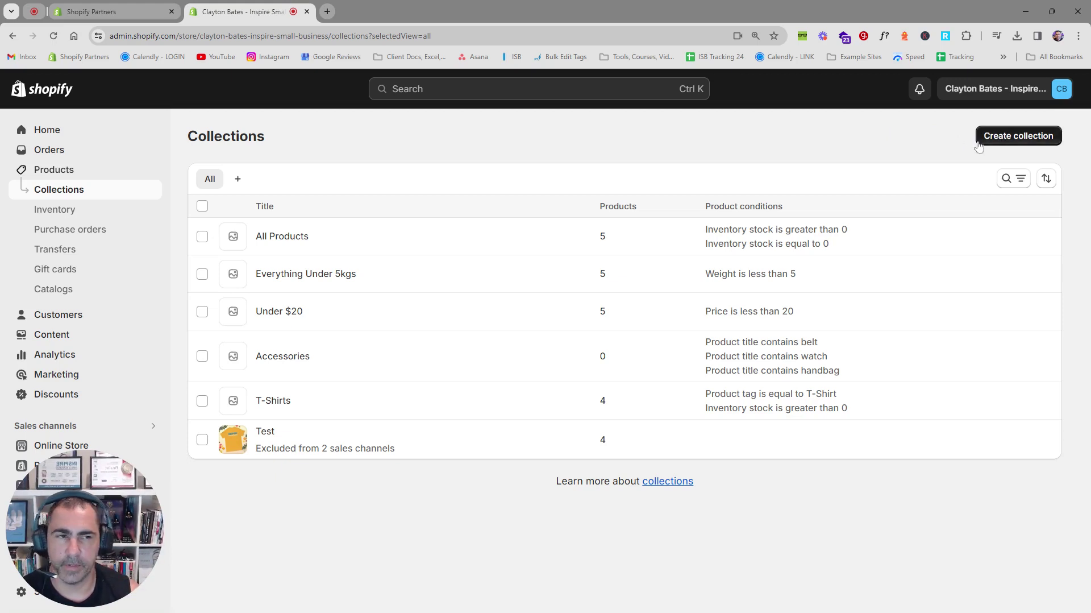
Start a new collection titled 'Best Sellers'.
click(1017, 141)
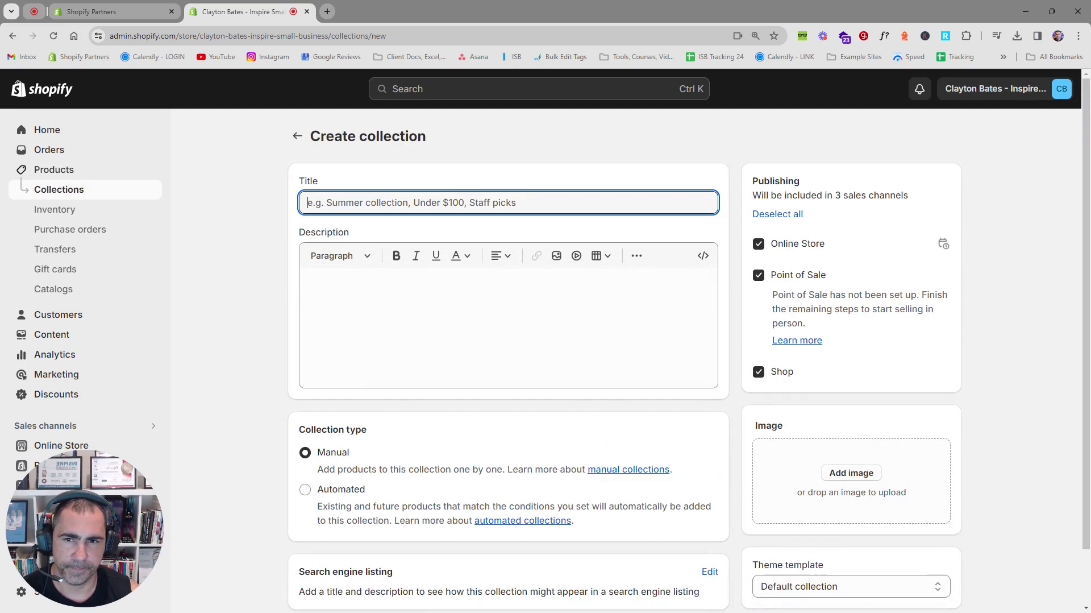
text(Best Se)
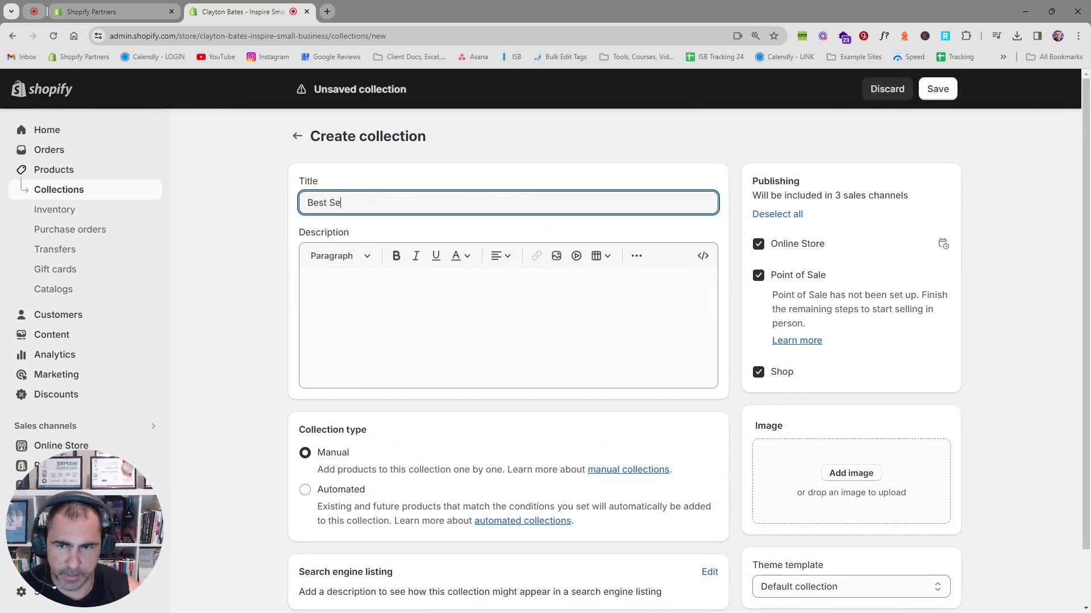
text(llers)
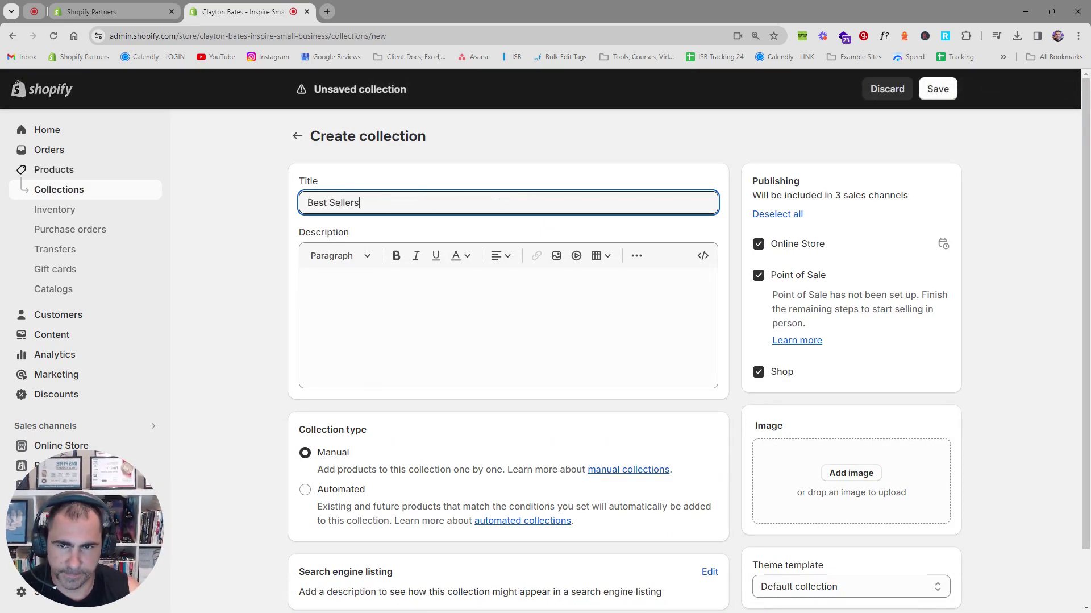
drag(349, 234, 290, 237)
click(332, 243)
Paste a description paragraph into the Description editor, then delete it again.
click(308, 283)
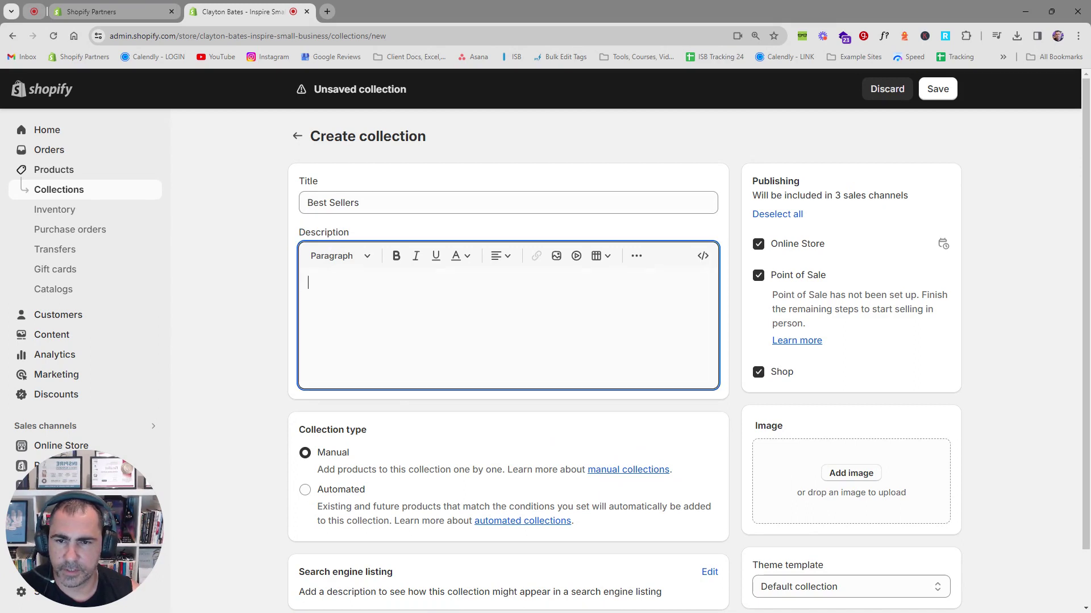
text(Whether you're rocking it at home or strutting your stuff out and about, this tee has got your back (and front!) Covered in comfort and flattering for everyone, it's the wardrobe staple you never knew you needed – until now. Get ready to embrace the softness, flaunt the style, and make this tee your absolute go-to for all things comfy and fabulous!)
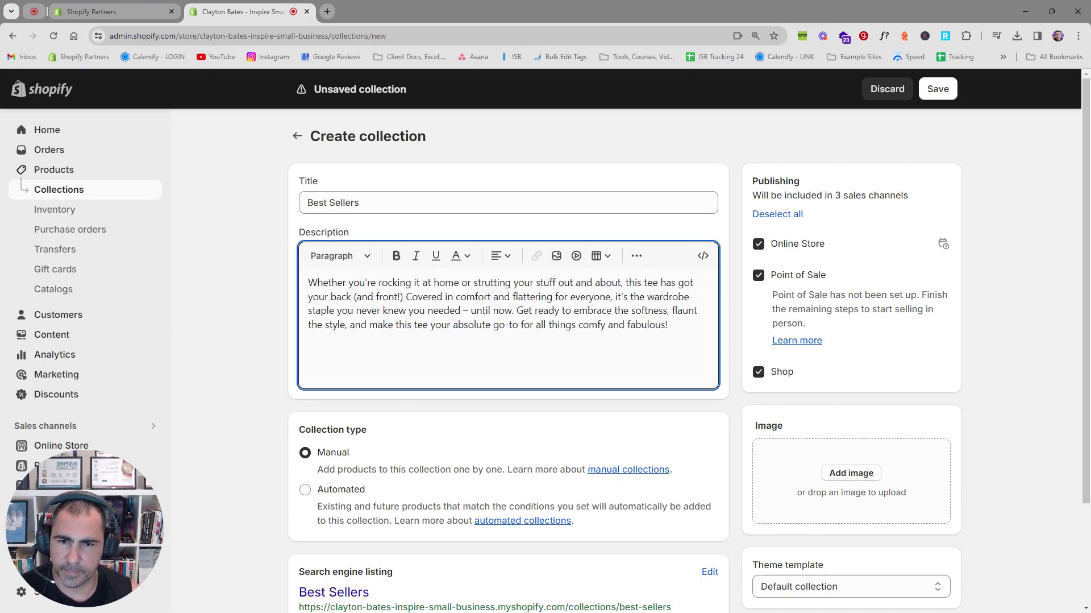
key(ctrl+a)
key(ctrl+c)
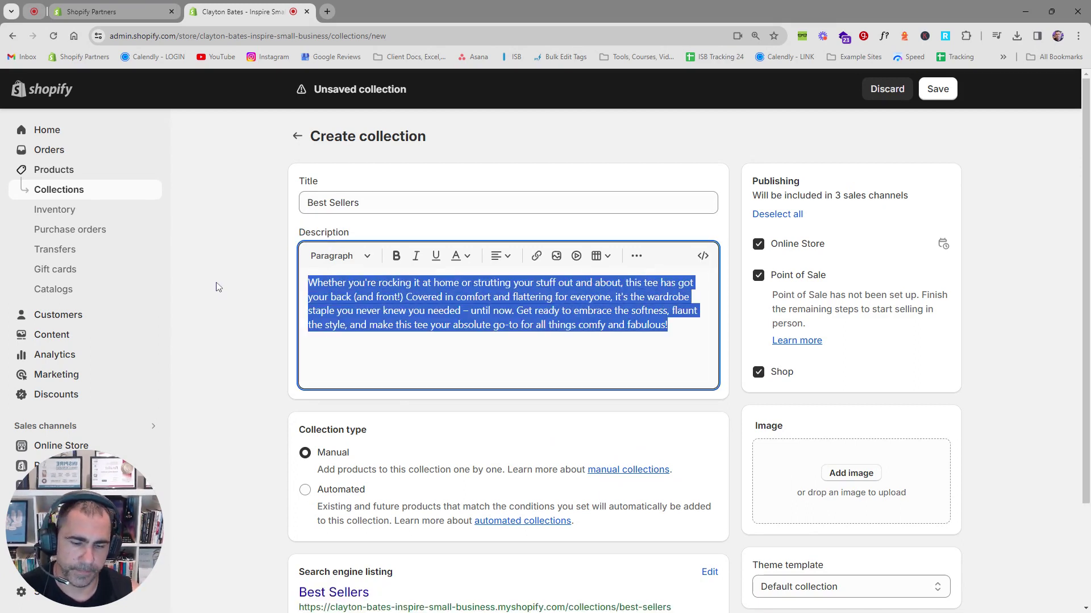
key(BackSpace)
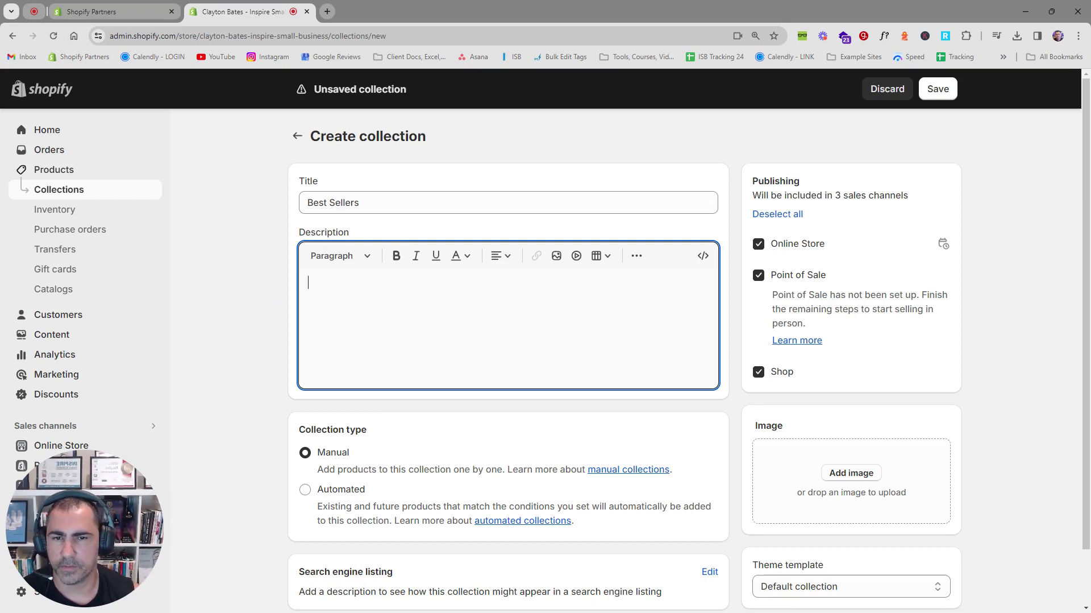
key(ctrl+v)
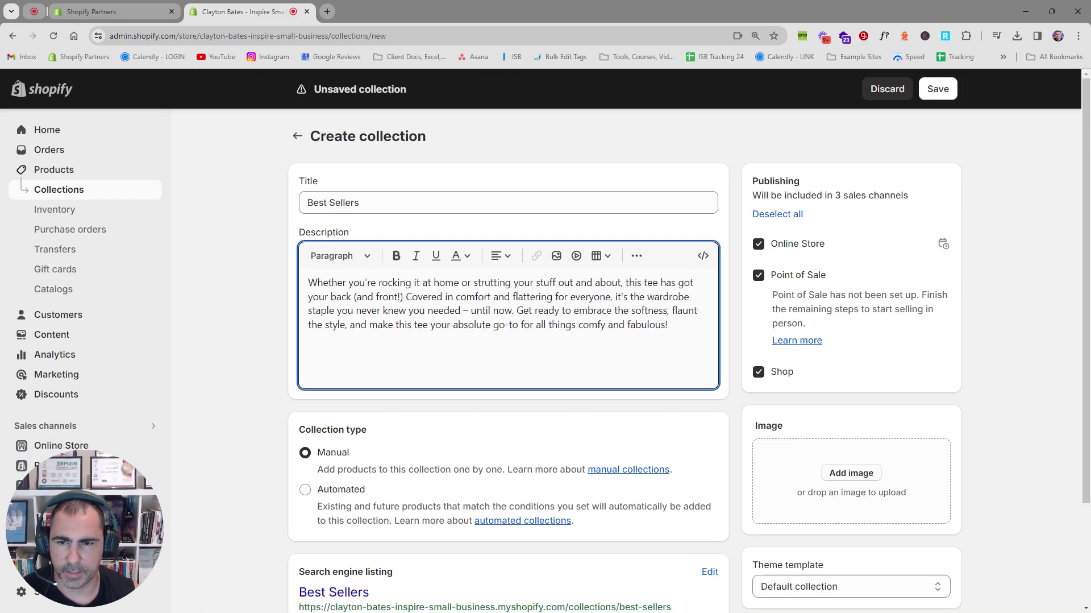
drag(376, 283, 308, 283)
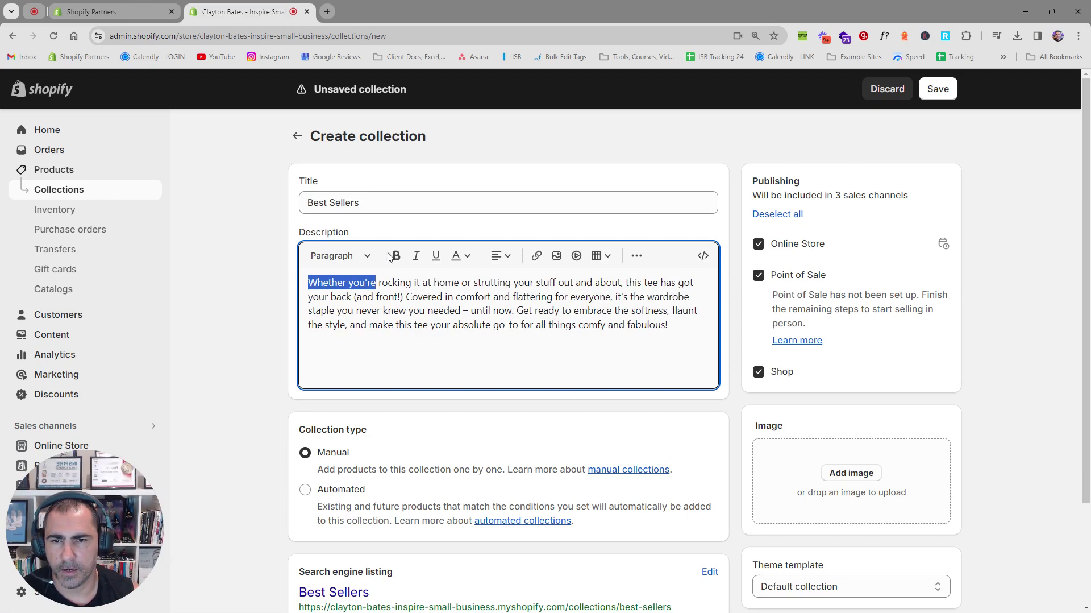
click(501, 256)
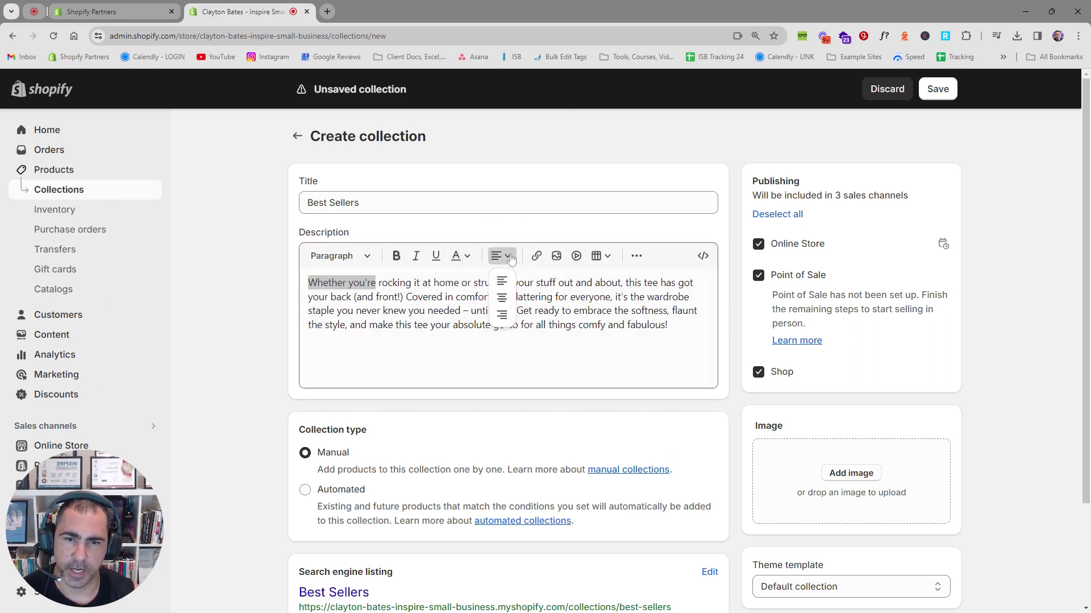
click(469, 256)
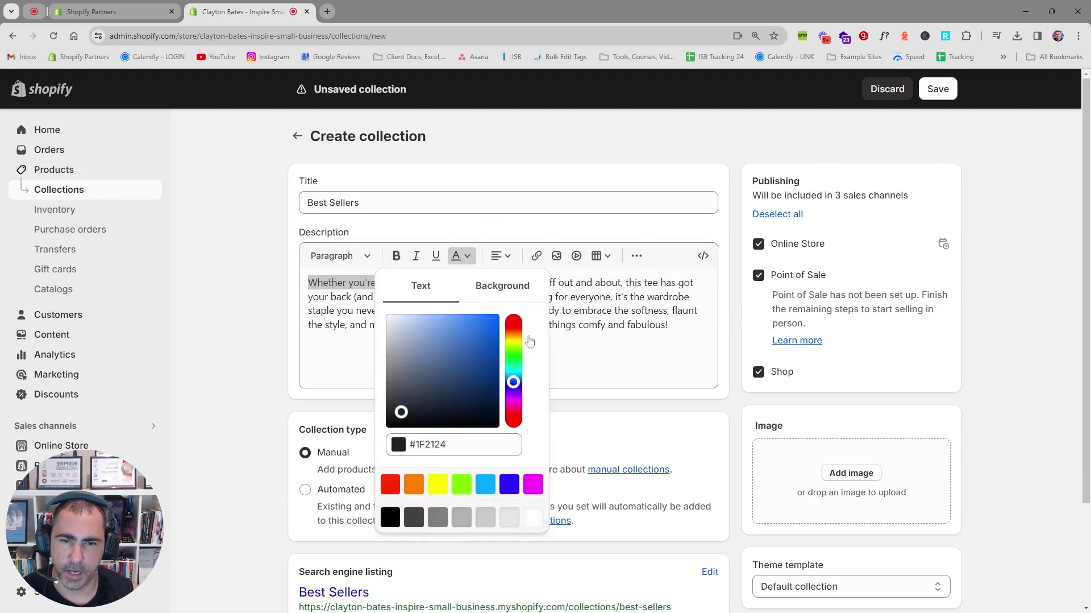
click(570, 296)
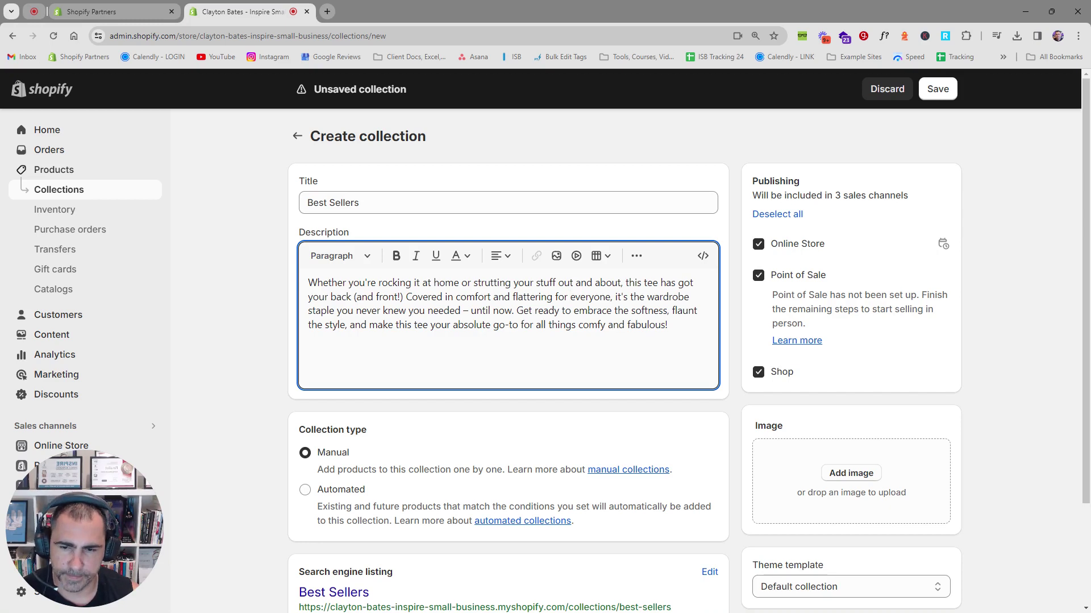
Compare the Manual and Automated collection type options for Best Sellers.
scroll(508, 341, down, 1)
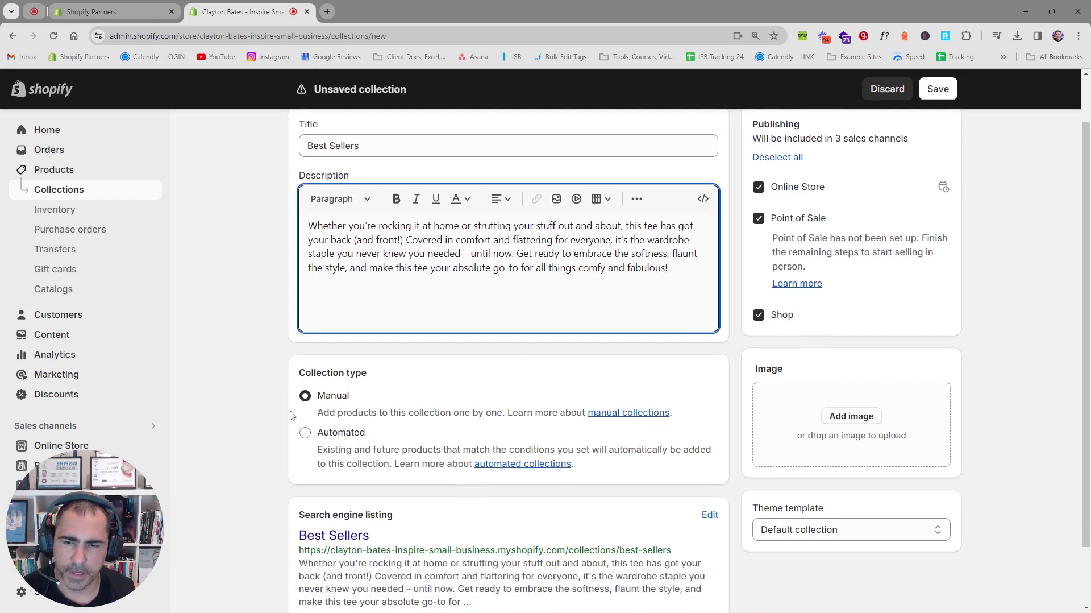
drag(363, 396, 317, 397)
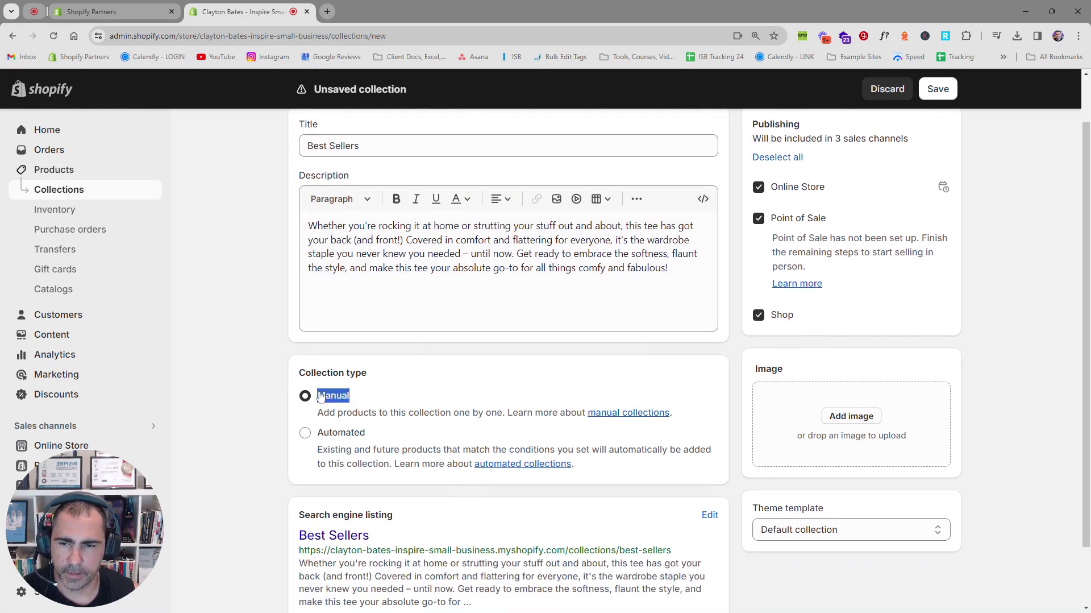
drag(381, 437, 316, 435)
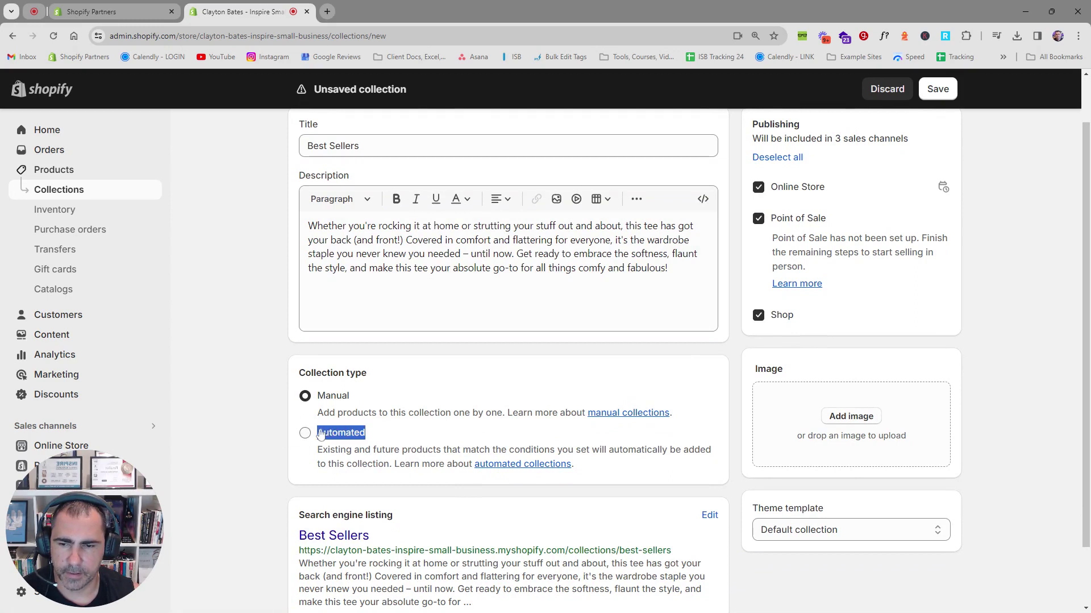
click(404, 358)
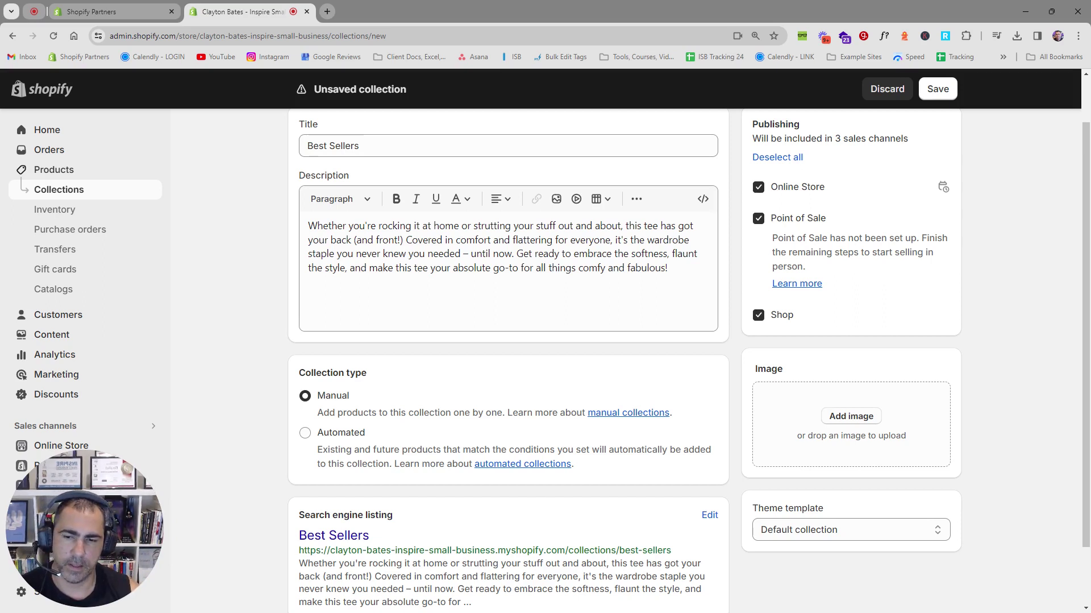
Make the collection automated with the condition Inventory stock is greater than 0.
click(335, 433)
scroll(335, 435, down, 2)
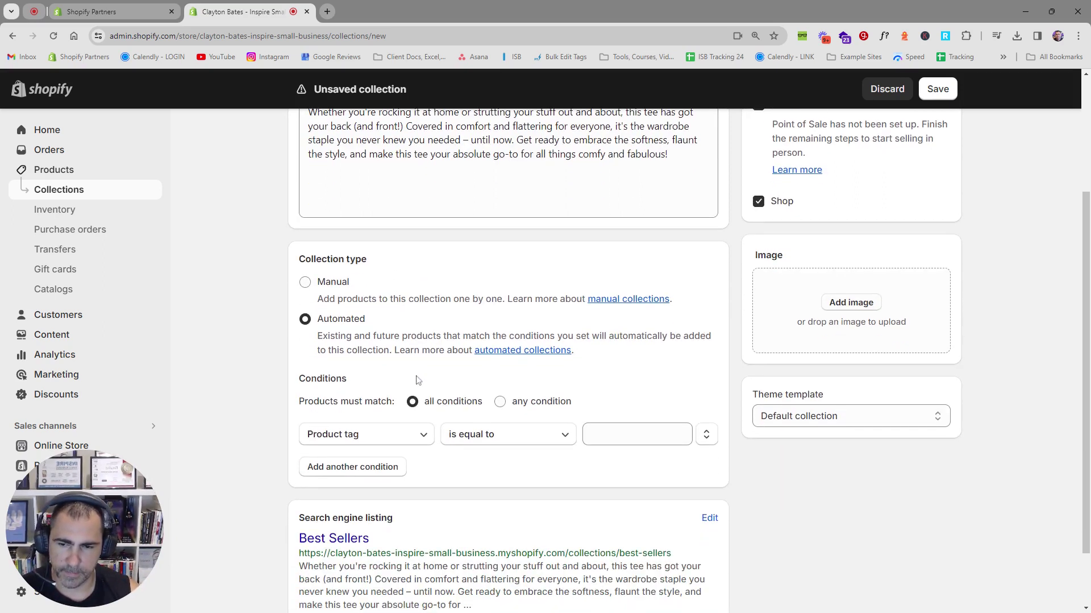
click(335, 434)
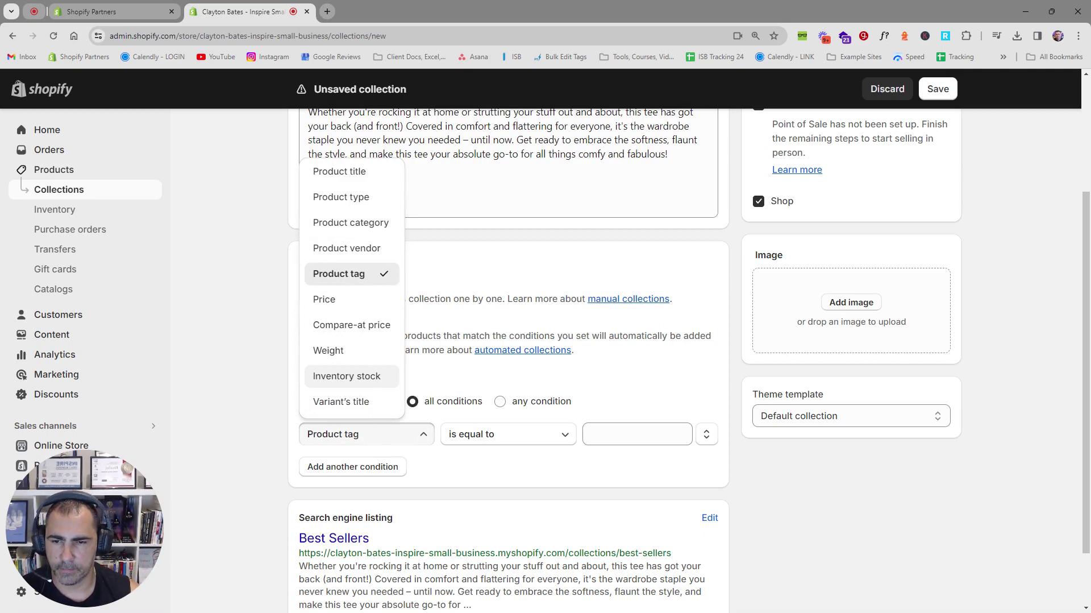
click(340, 380)
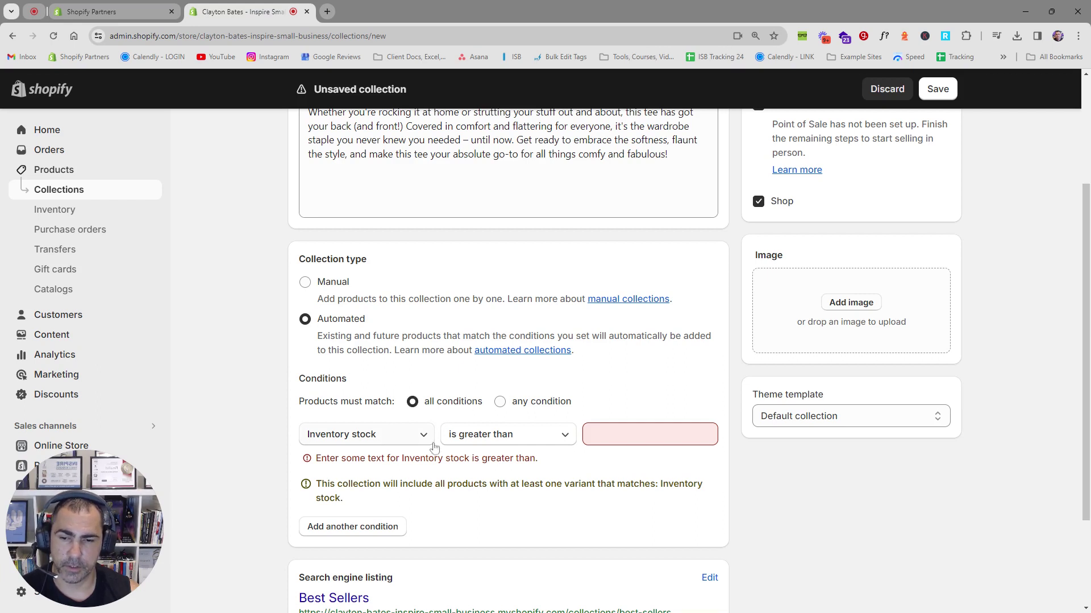
click(602, 433)
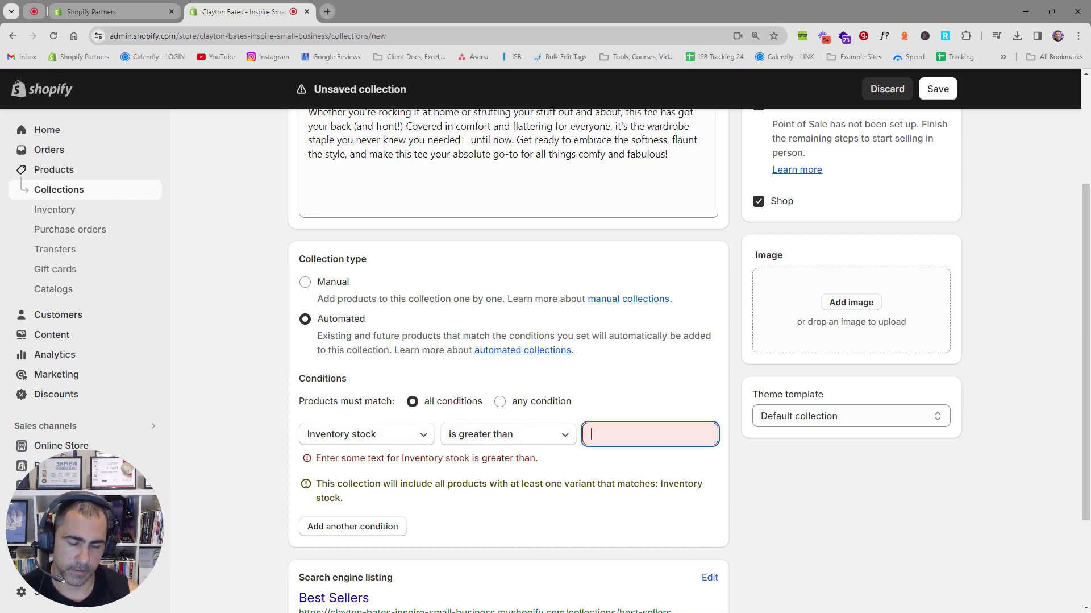
text(0)
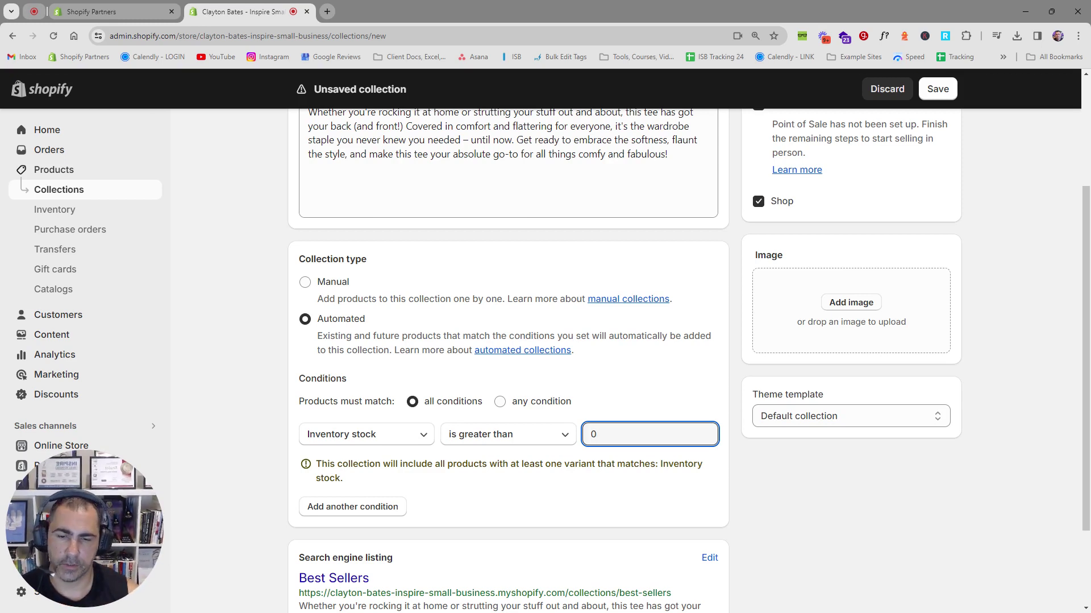
Add a second condition, Inventory stock is equal to 0, and require any condition to match.
click(363, 509)
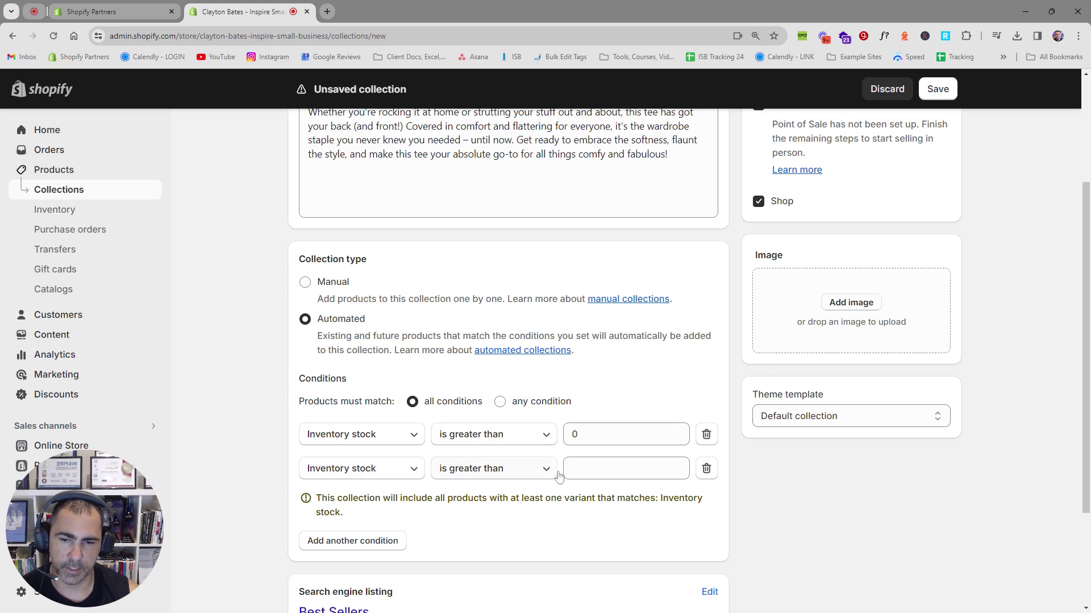
click(534, 470)
click(496, 498)
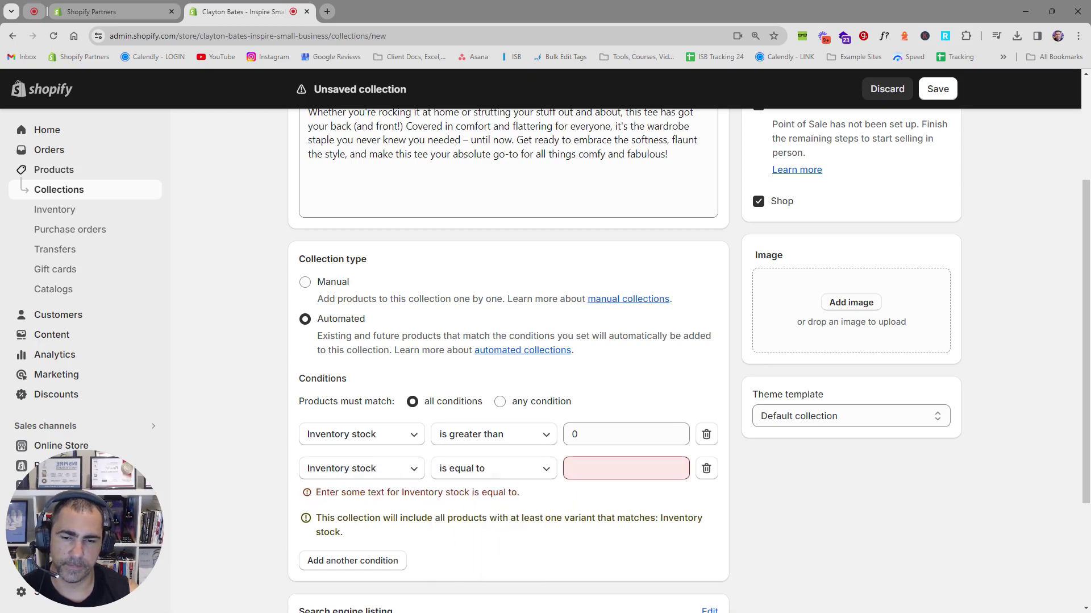
click(625, 468)
text(0)
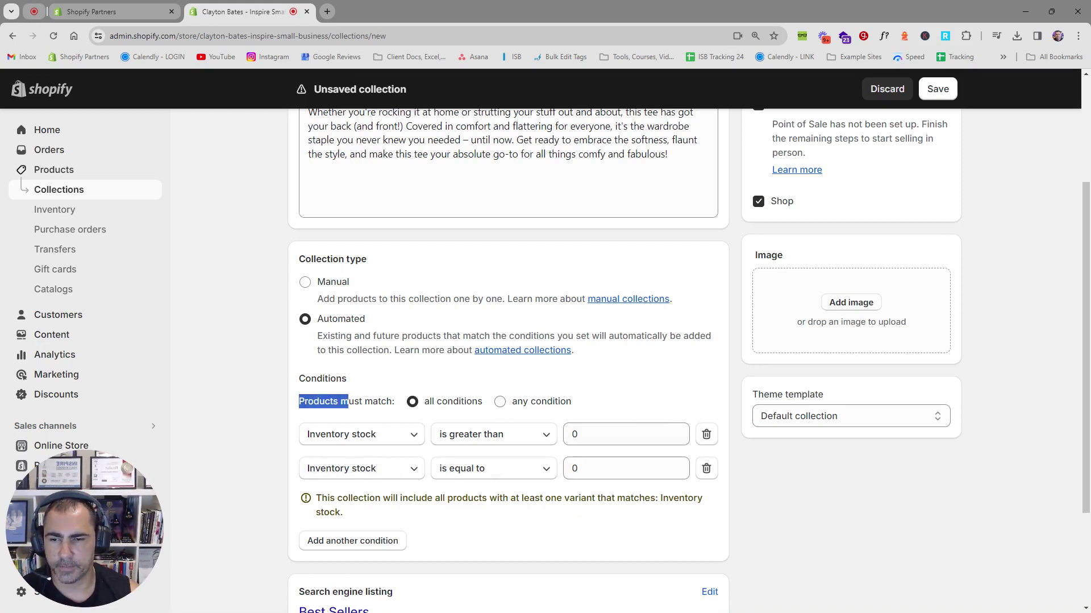
drag(348, 401, 393, 401)
click(500, 401)
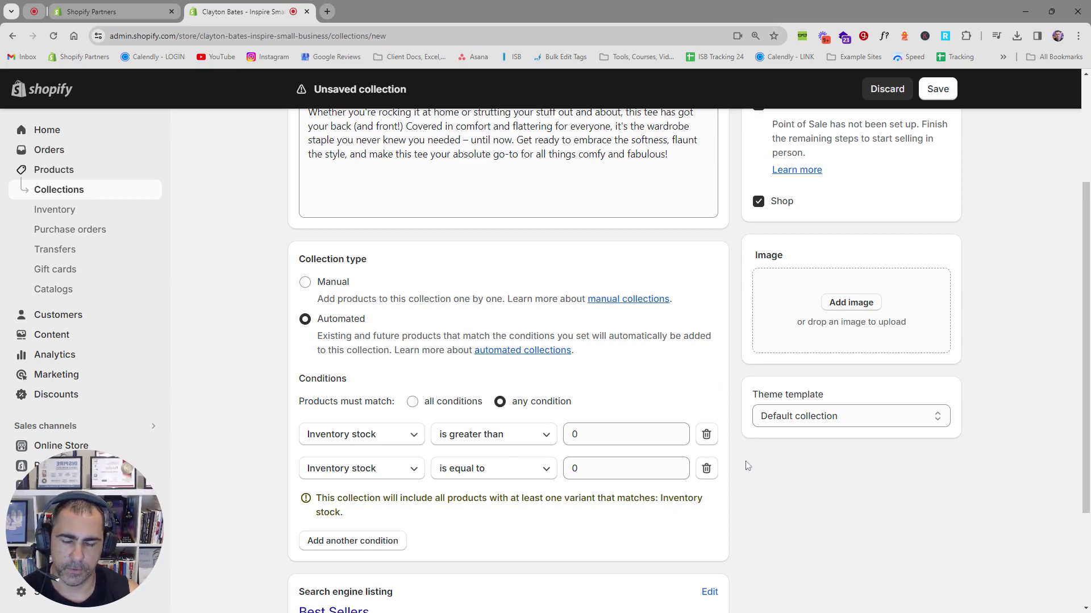
scroll(748, 465, down, 3)
scroll(748, 466, up, 5)
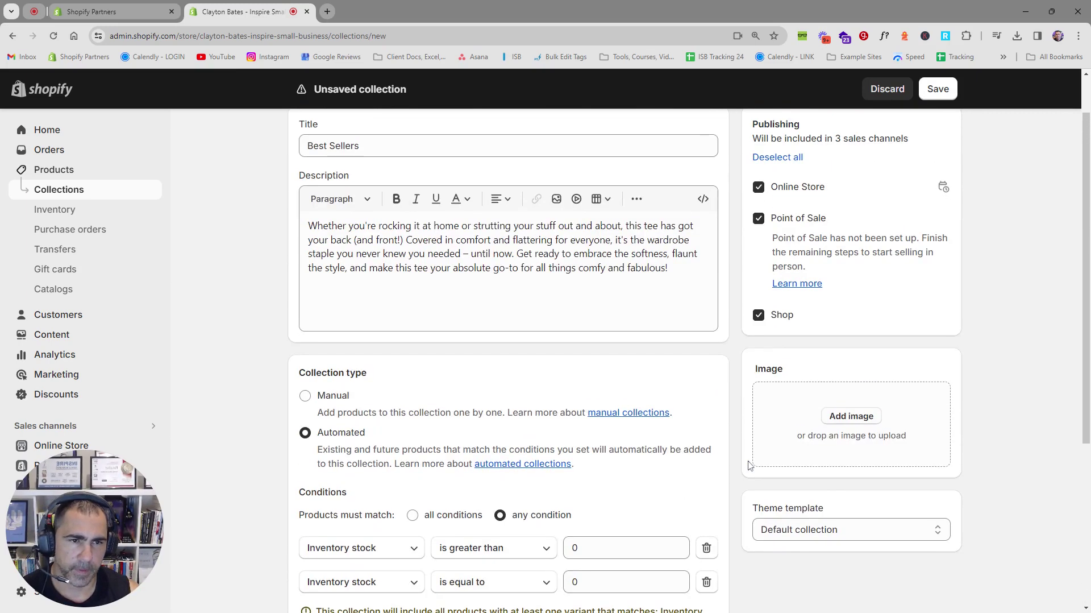
scroll(747, 465, up, 1)
scroll(748, 466, down, 1)
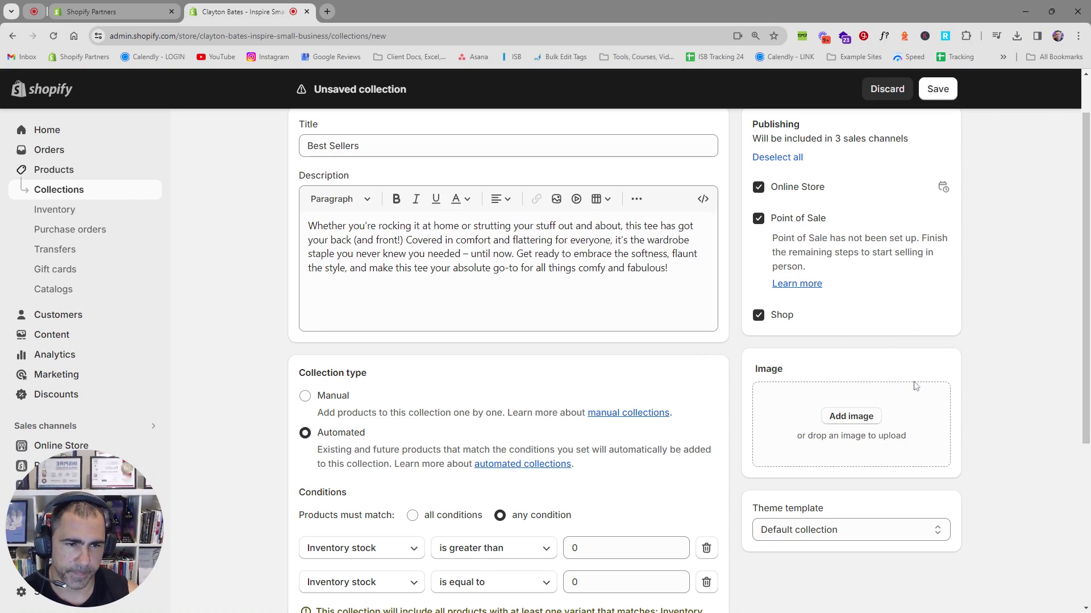
Save the Best Sellers collection and confirm its five products are sorted by Best selling.
click(939, 88)
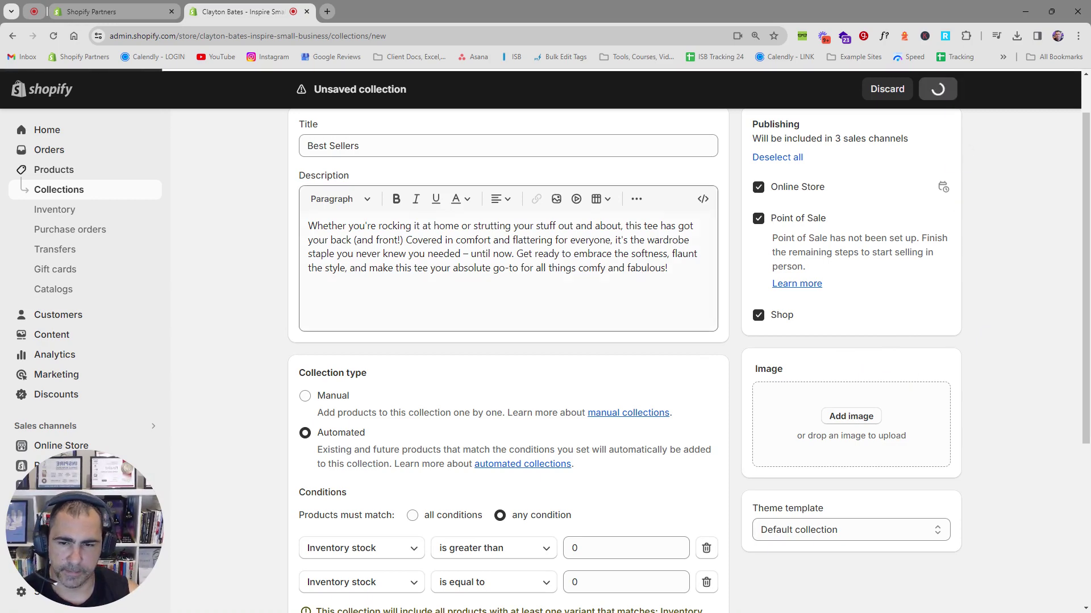
scroll(279, 278, down, 5)
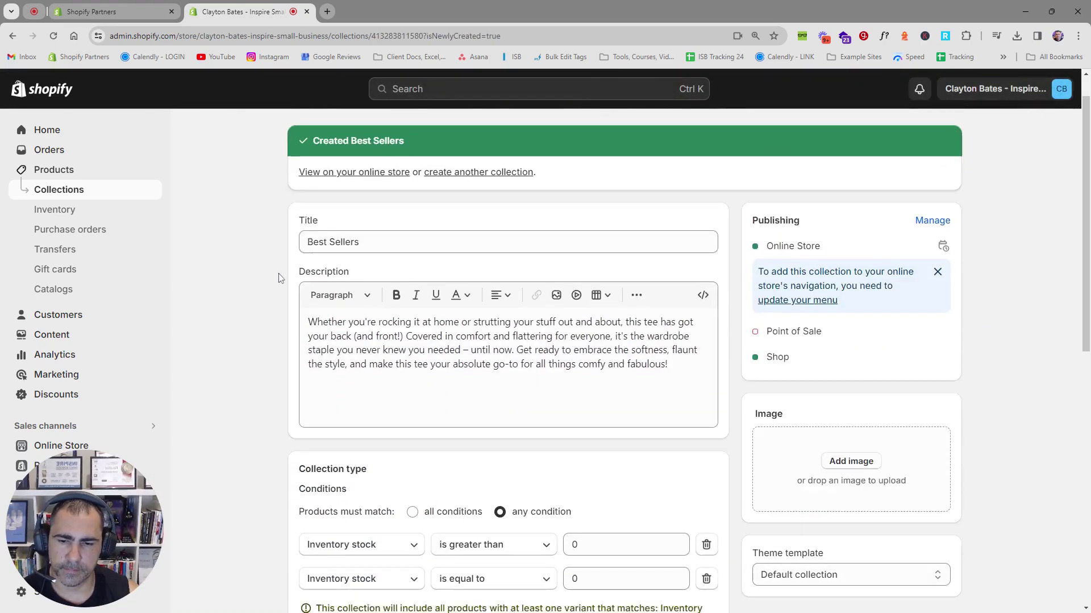
scroll(292, 315, down, 2)
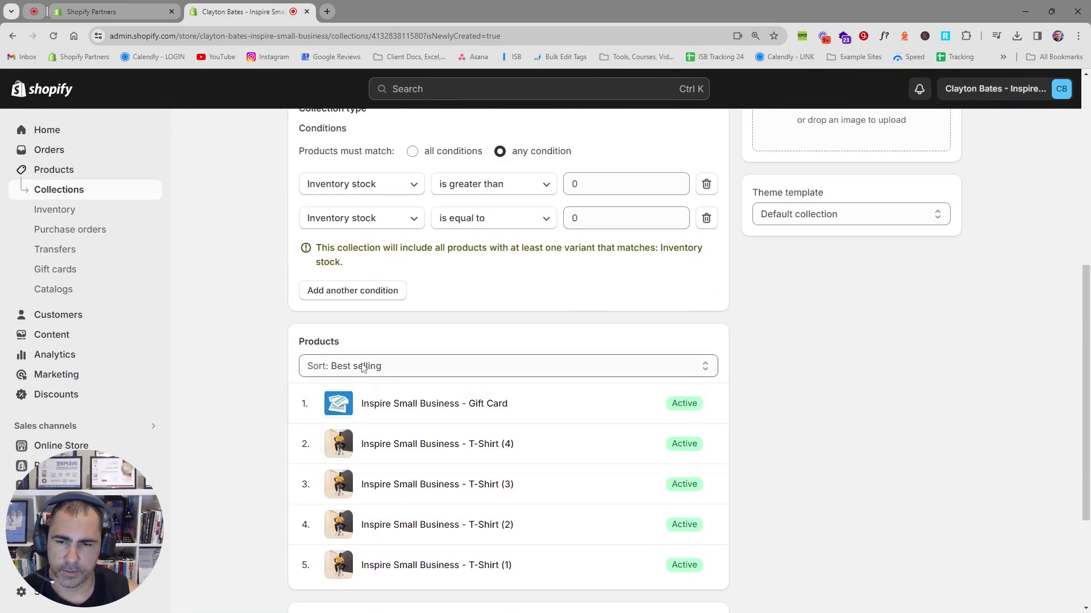
click(366, 367)
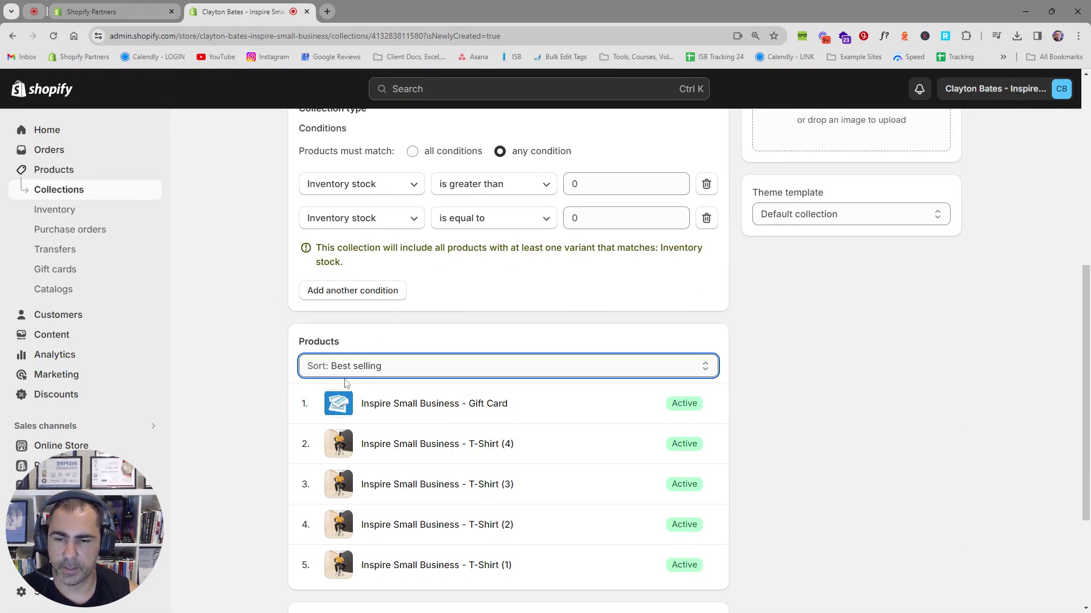
click(391, 332)
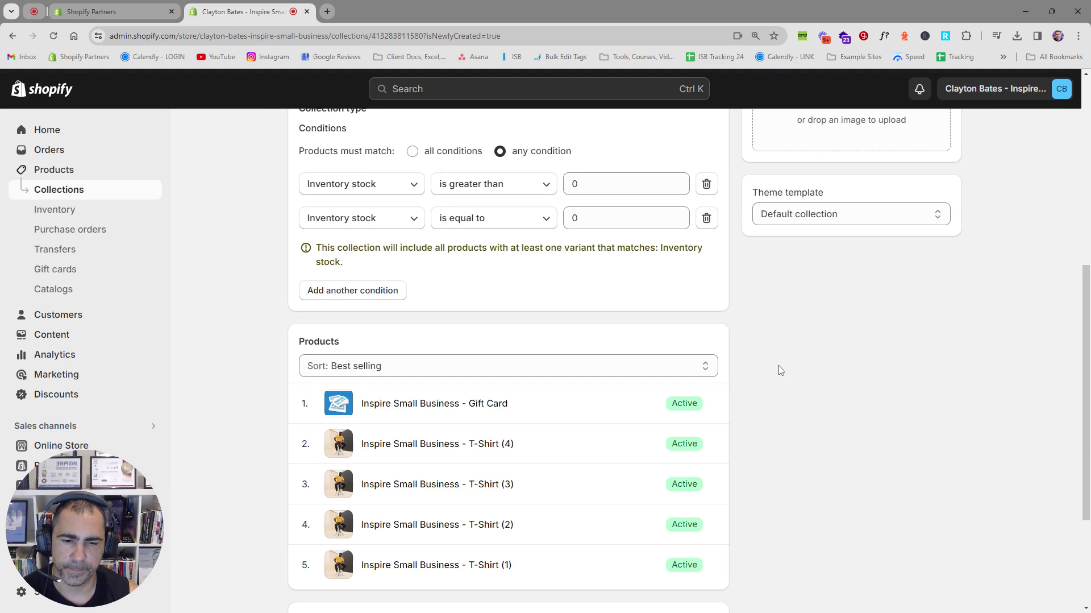
scroll(780, 370, down, 3)
click(333, 194)
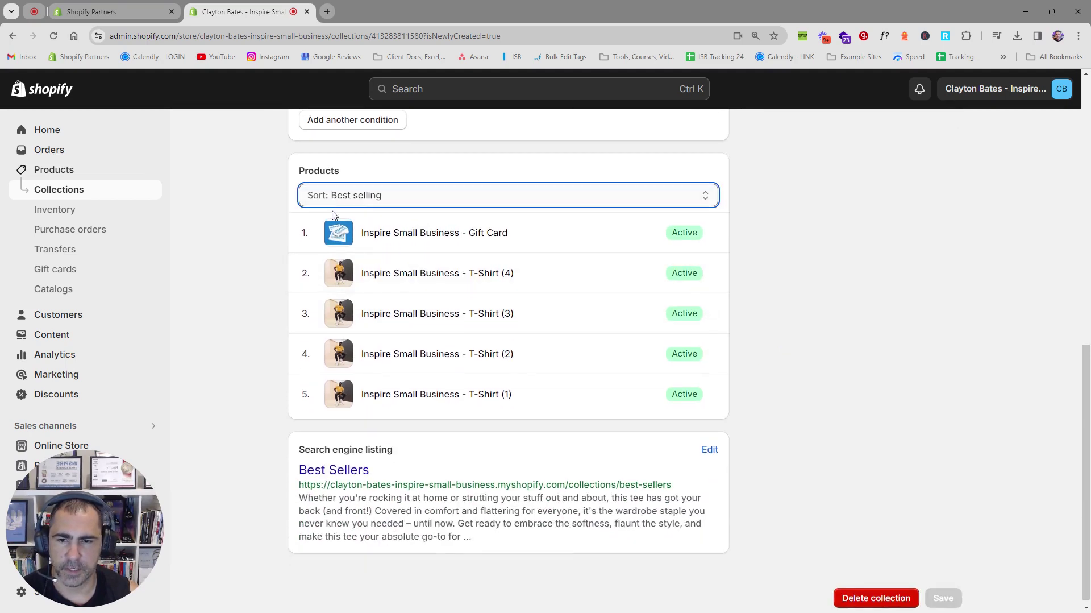
click(297, 259)
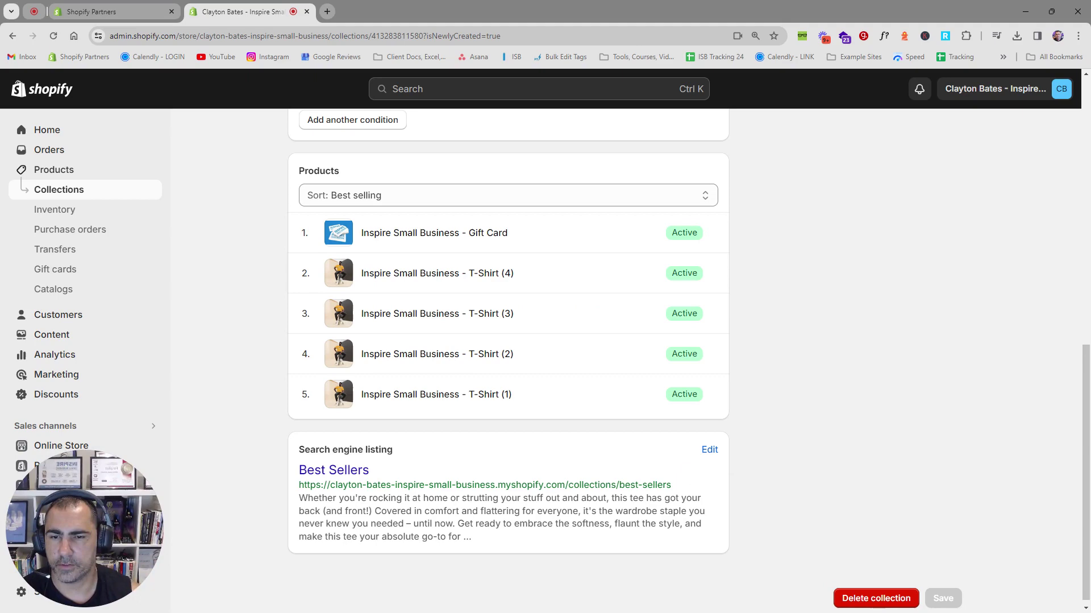
Expand the Search engine listing editor to reveal SEO title, description and handle, then return to the top.
scroll(748, 449, up, 6)
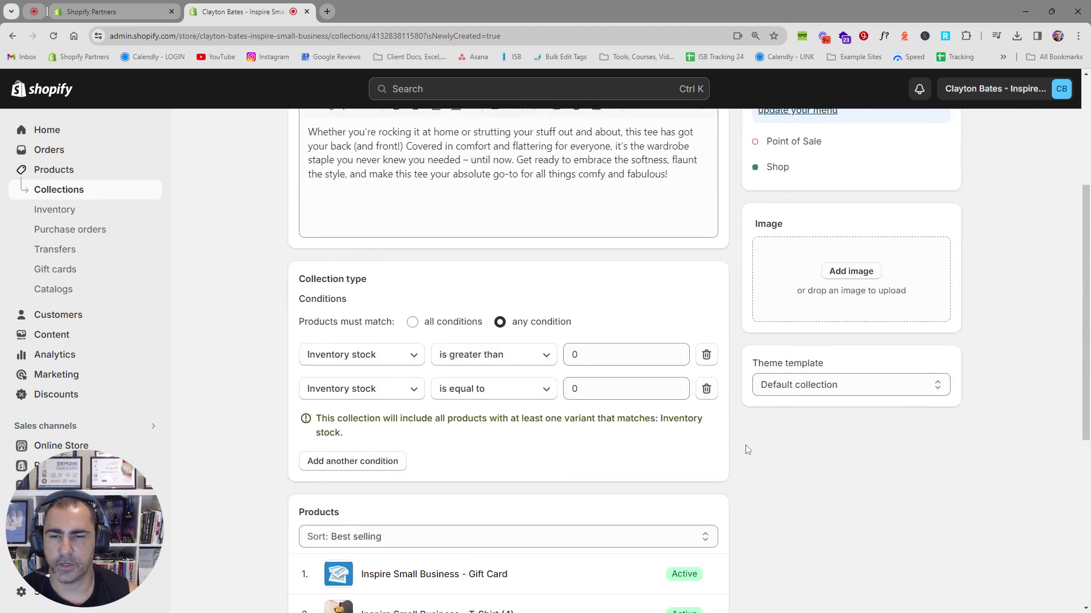
scroll(748, 449, down, 6)
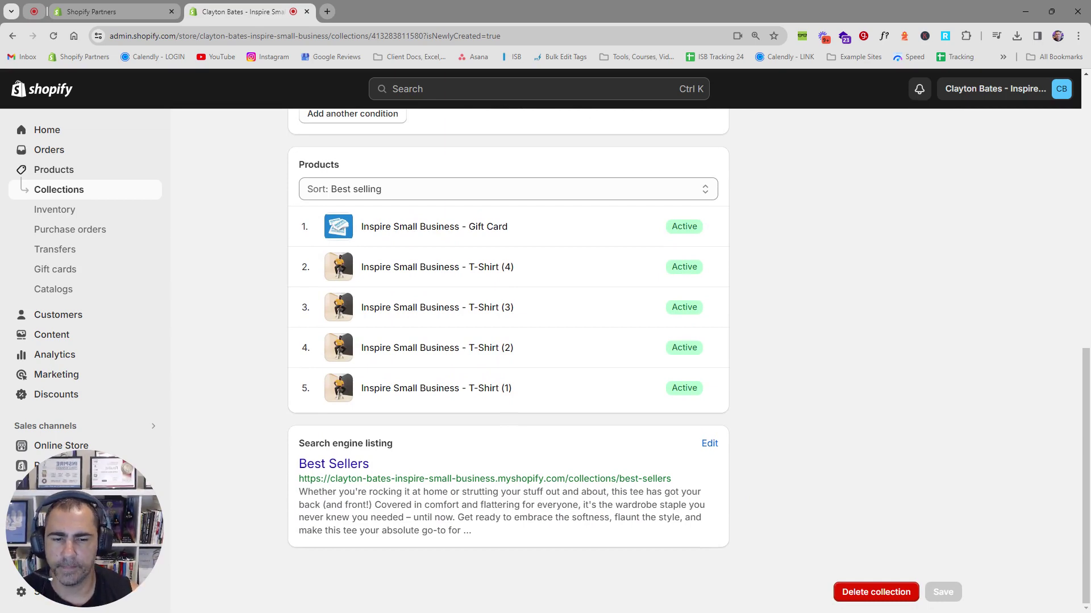
scroll(748, 448, up, 10)
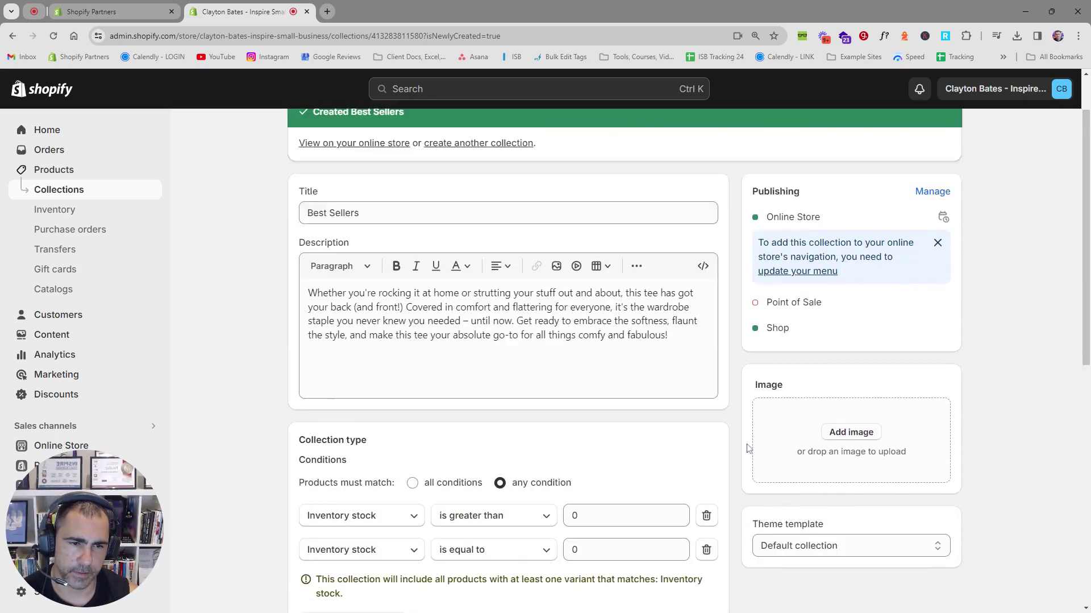
scroll(265, 404, down, 10)
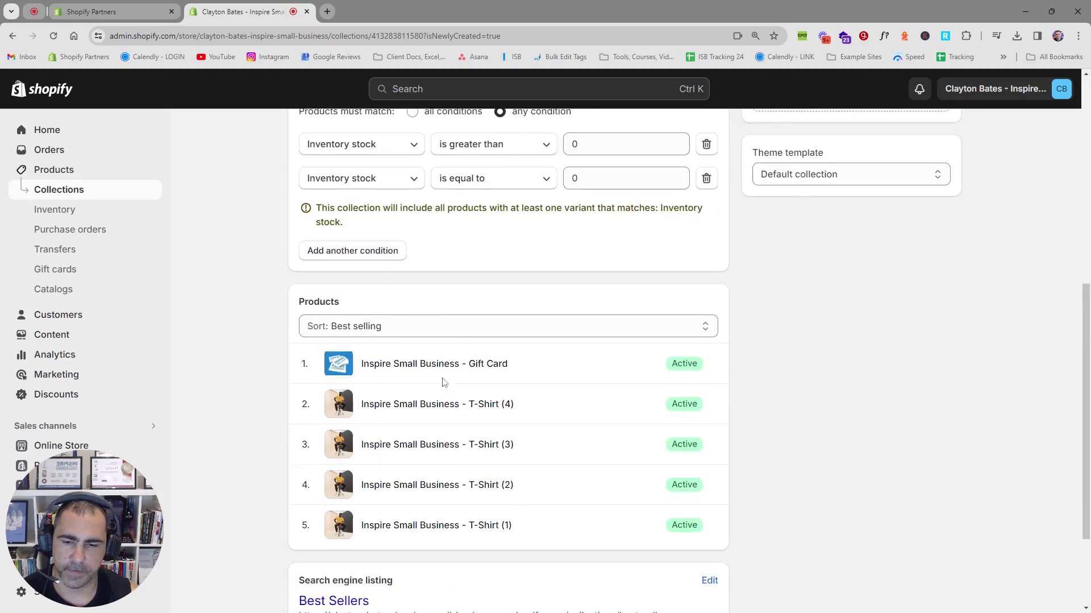
click(710, 444)
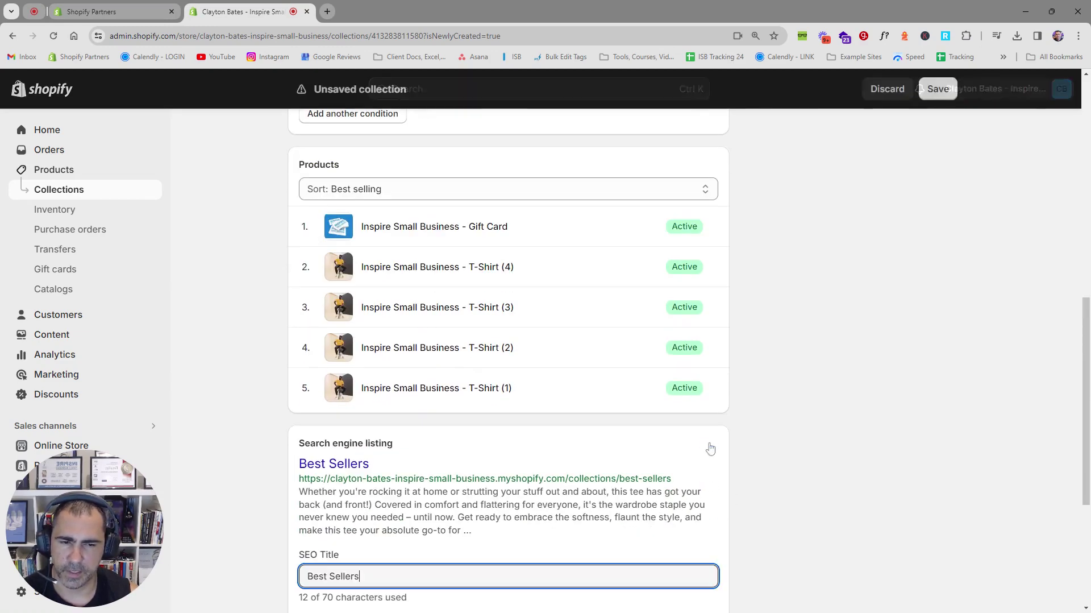
scroll(719, 446, down, 3)
drag(489, 358, 514, 358)
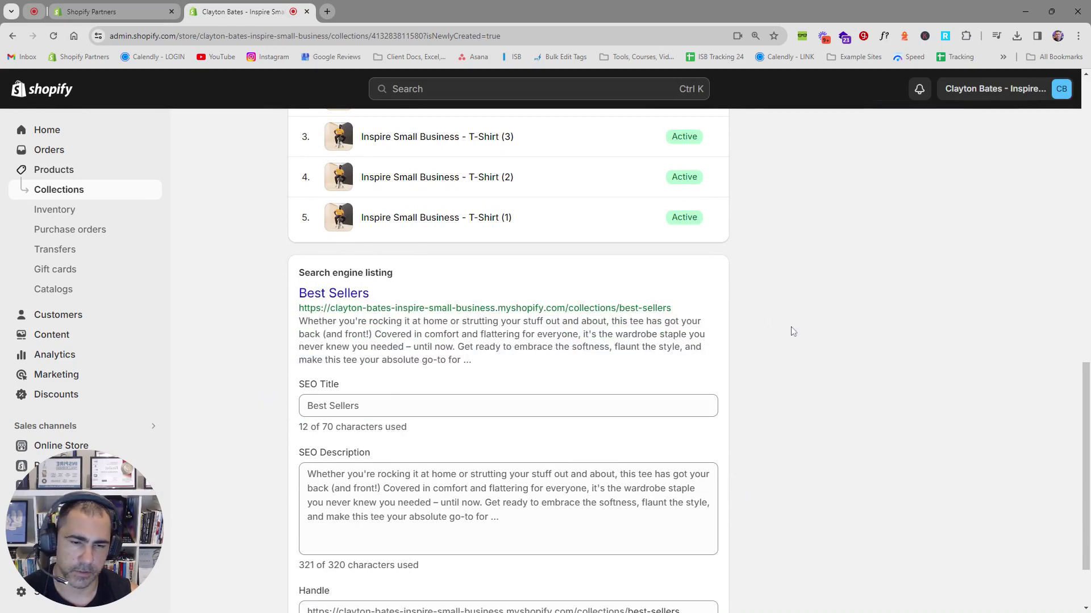
scroll(792, 332, up, 9)
scroll(797, 329, up, 3)
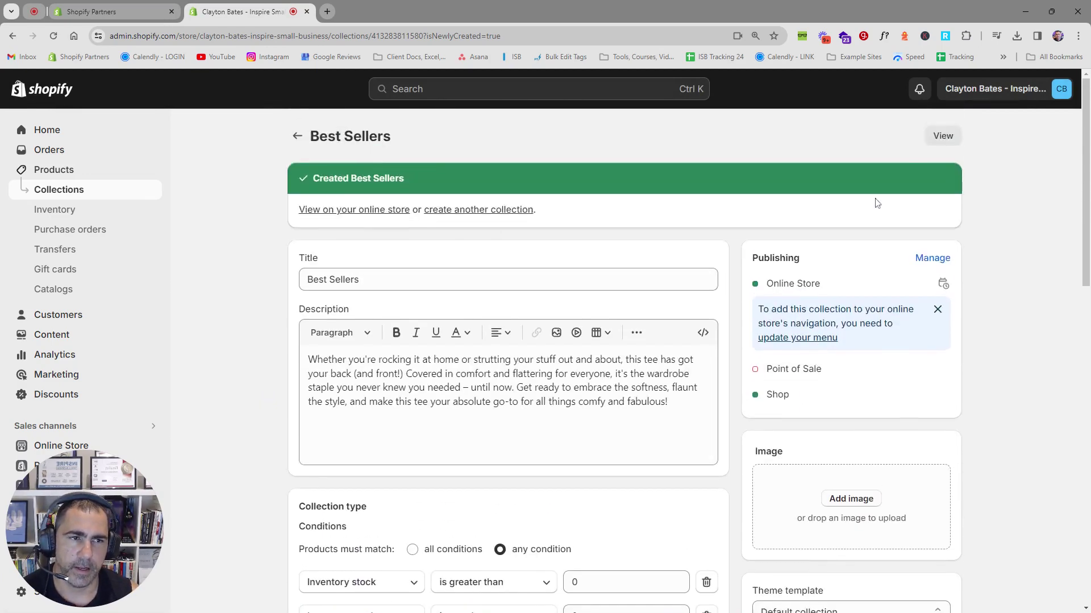
View Best Sellers on the online store and check its title and description at a narrower width.
click(940, 134)
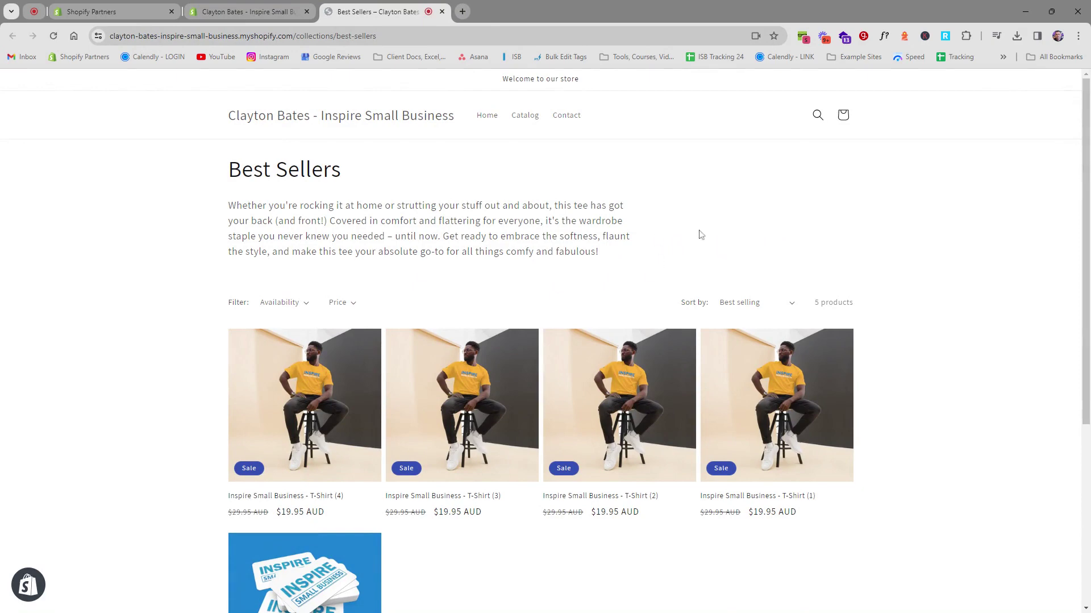
click(1052, 11)
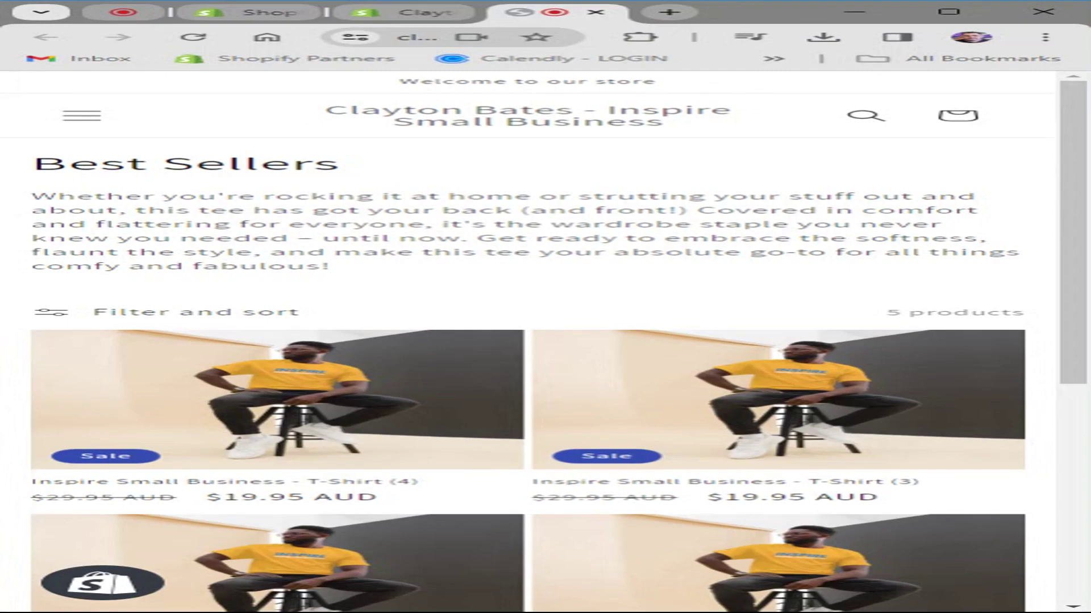
scroll(349, 224, down, 3)
scroll(349, 223, up, 3)
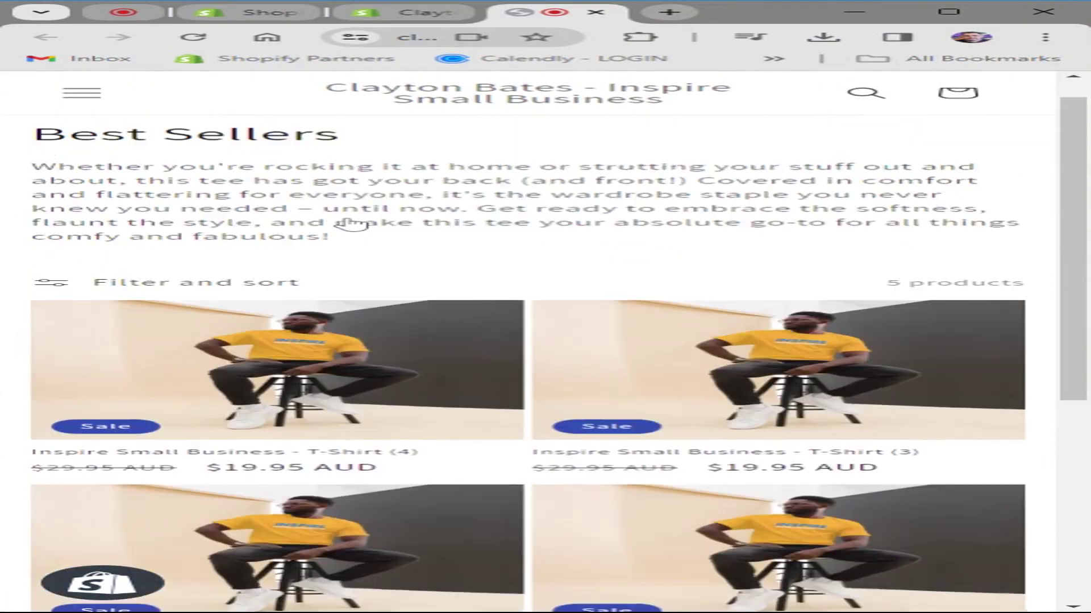
drag(398, 273, 32, 164)
click(32, 164)
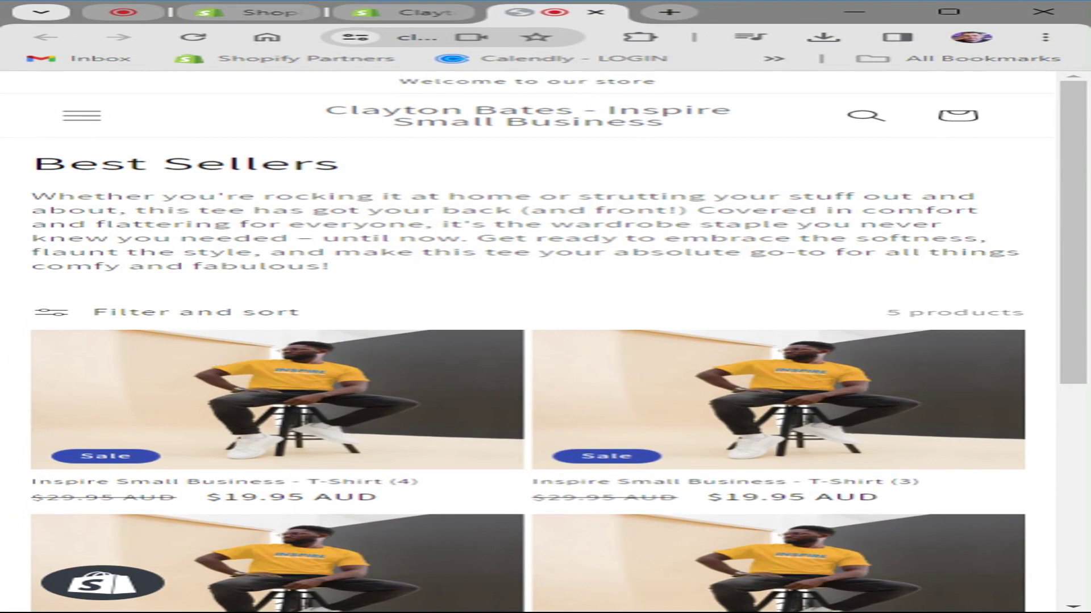
drag(331, 267, 32, 163)
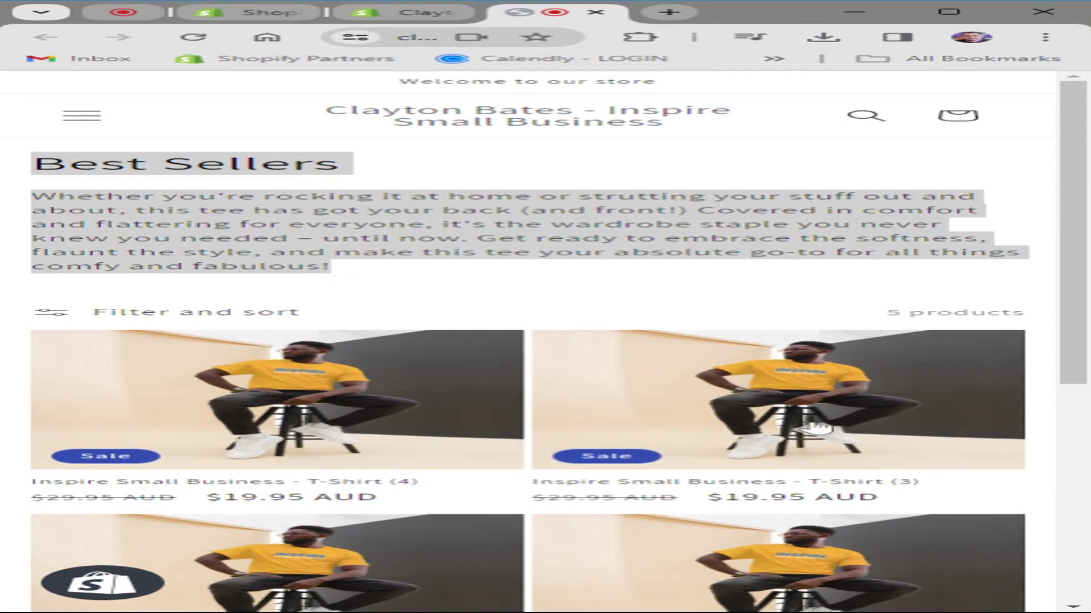
click(949, 13)
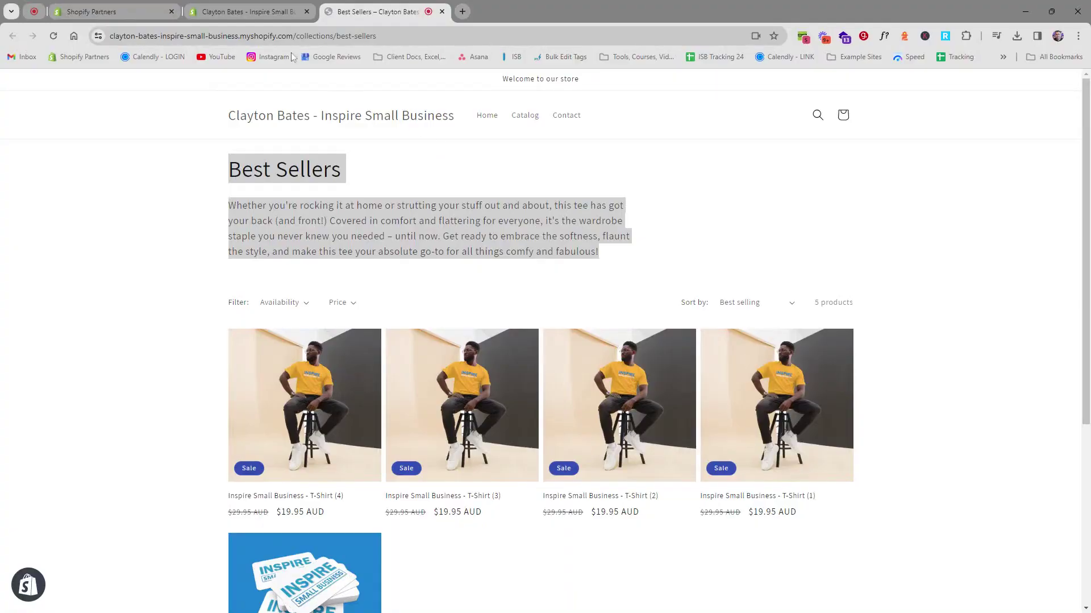
Switch back to the admin tab showing the saved Best Sellers collection and its title.
click(271, 13)
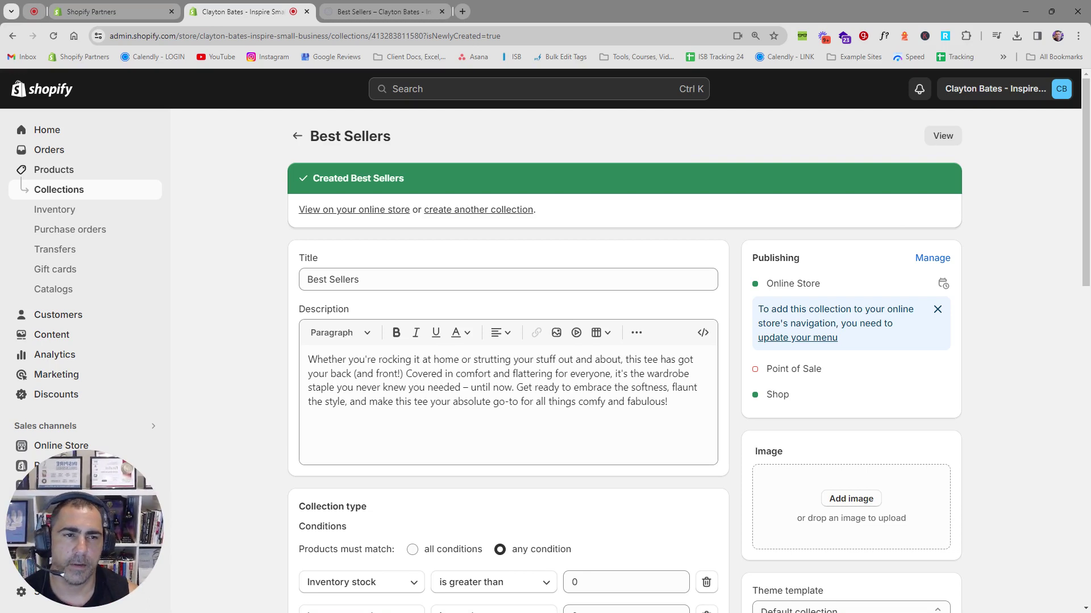
triple_click(354, 273)
click(619, 130)
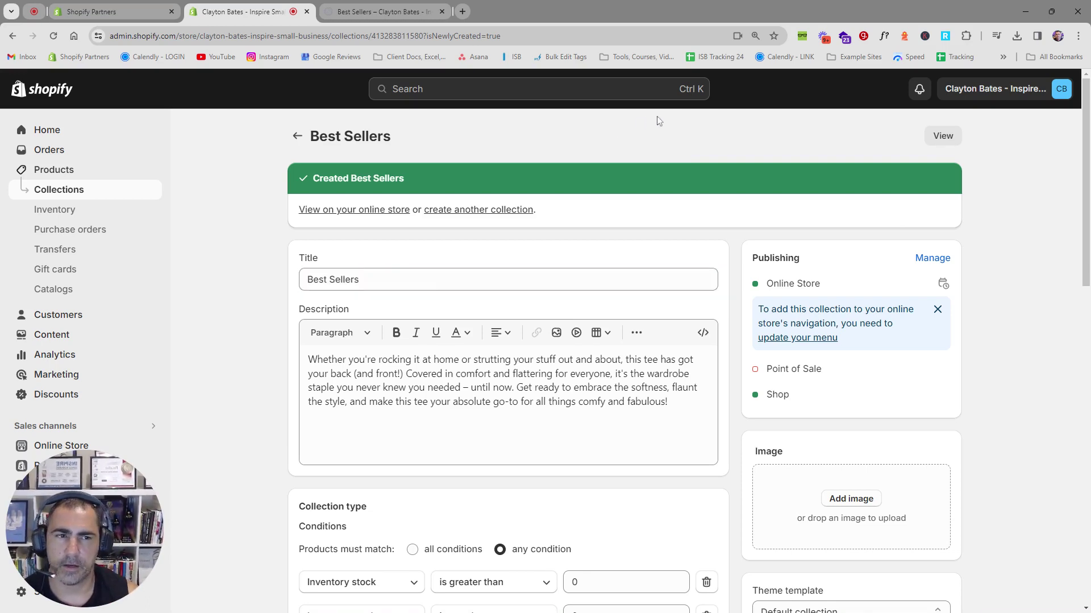